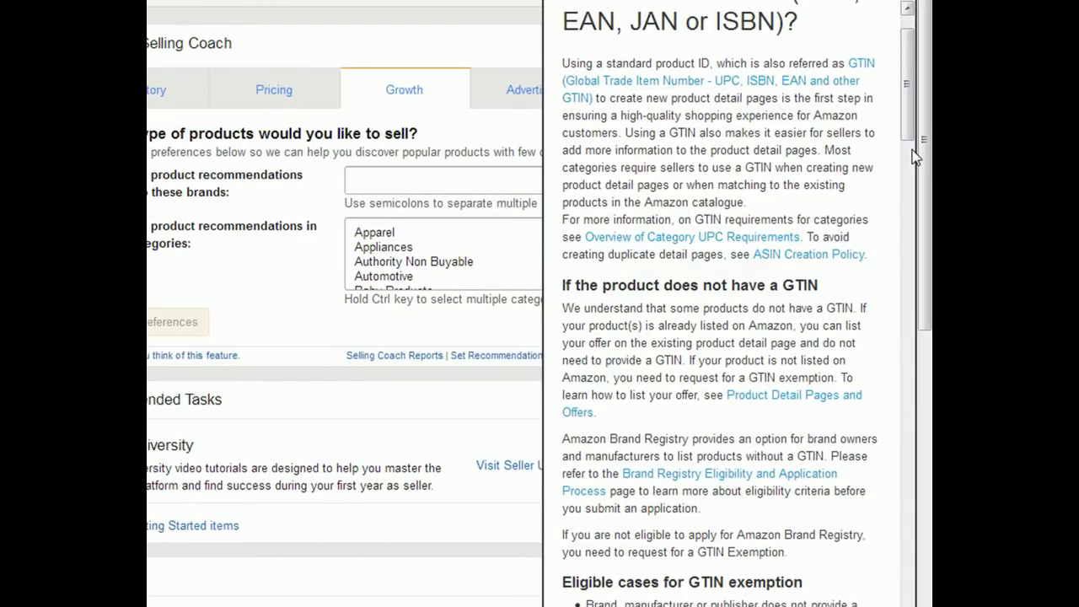
Step: Read the help article's sections on products without a GTIN and the eligible cases for GTIN exemption
drag(908, 112, 910, 145)
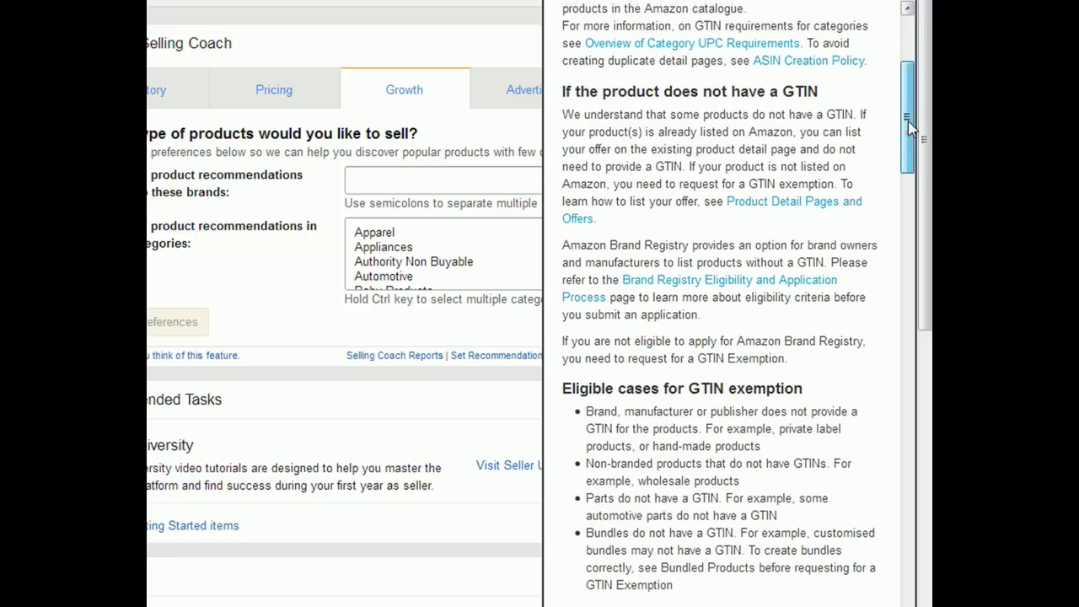
drag(911, 145, 910, 103)
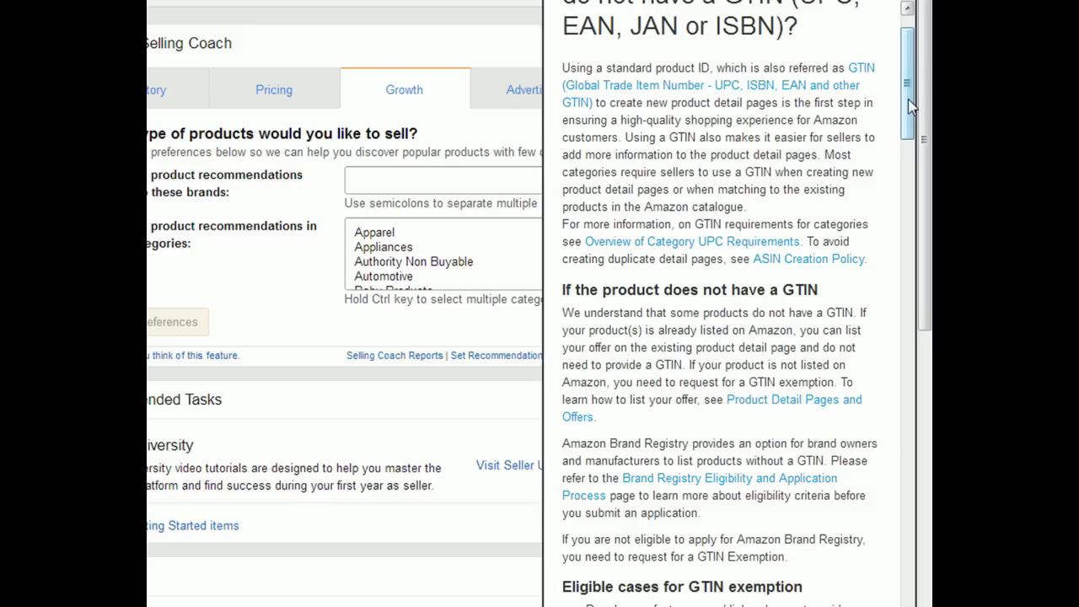
scroll(910, 106, down, 3)
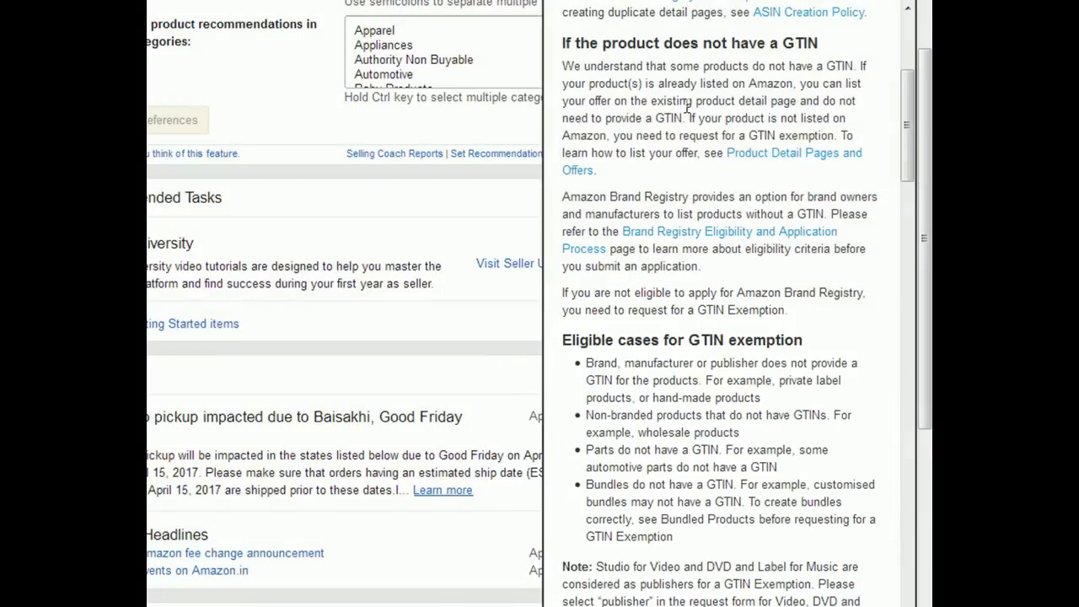
drag(907, 134, 909, 314)
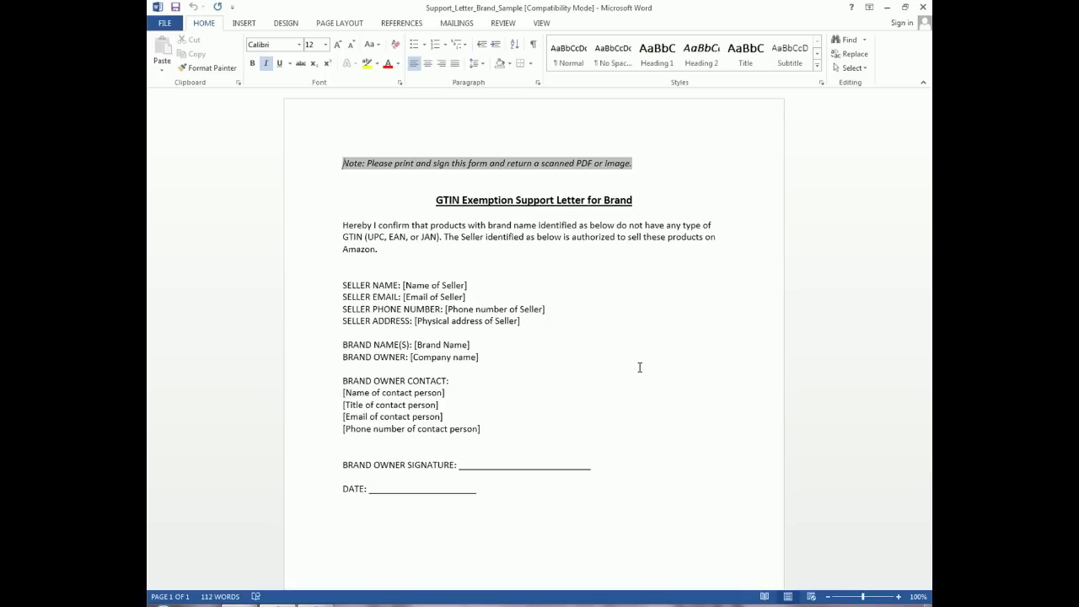
Step: Switch back to the browser and review the help article's table of brand, media, non-branded and bundle product list templates
click(257, 600)
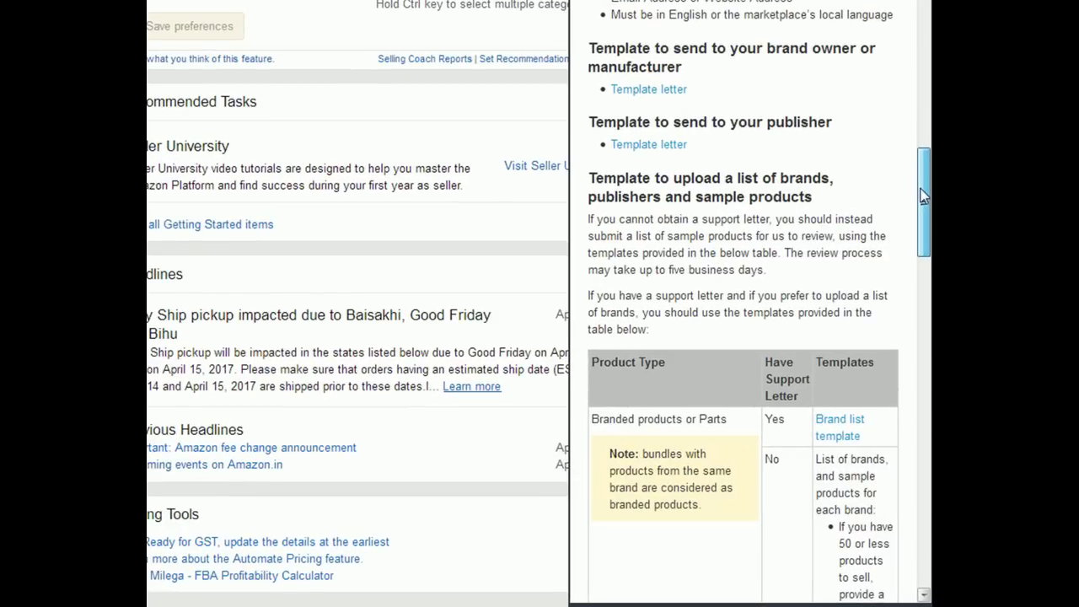
drag(923, 195, 922, 205)
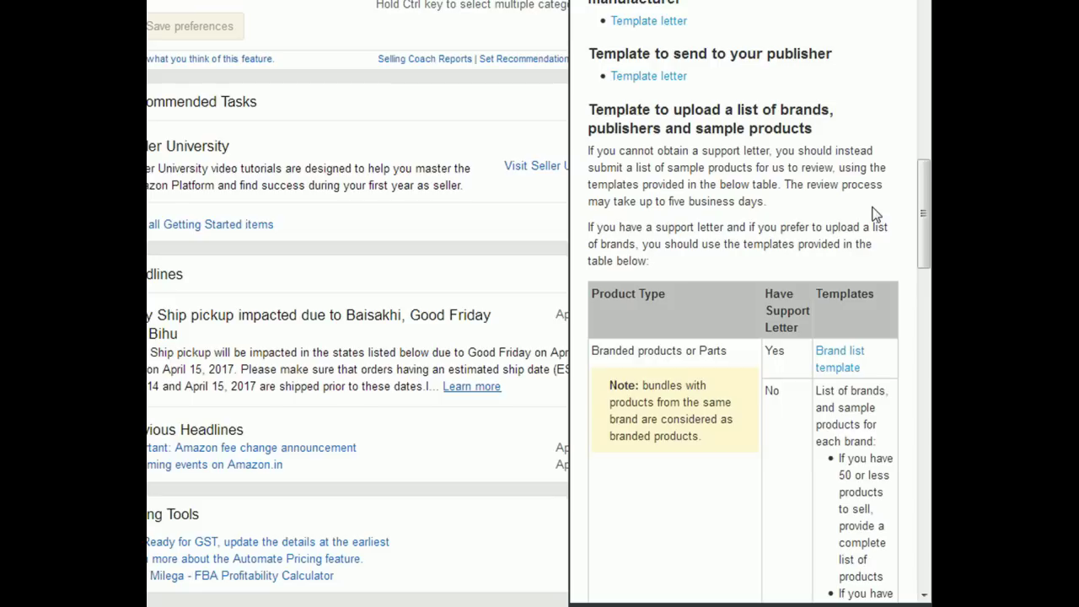
scroll(923, 248, down, 3)
scroll(924, 257, down, 1)
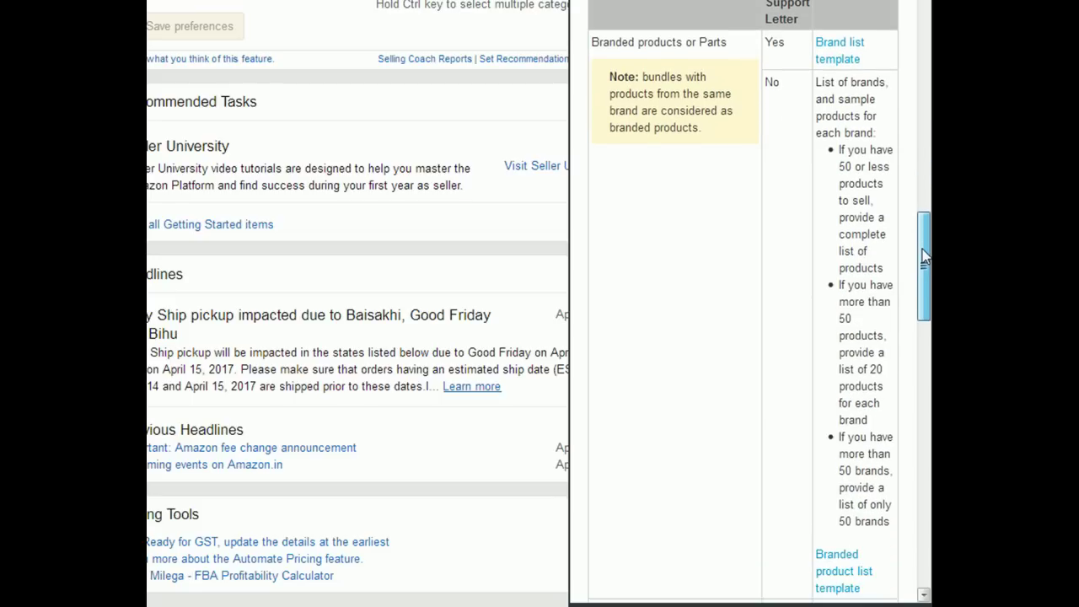
scroll(924, 257, down, 1)
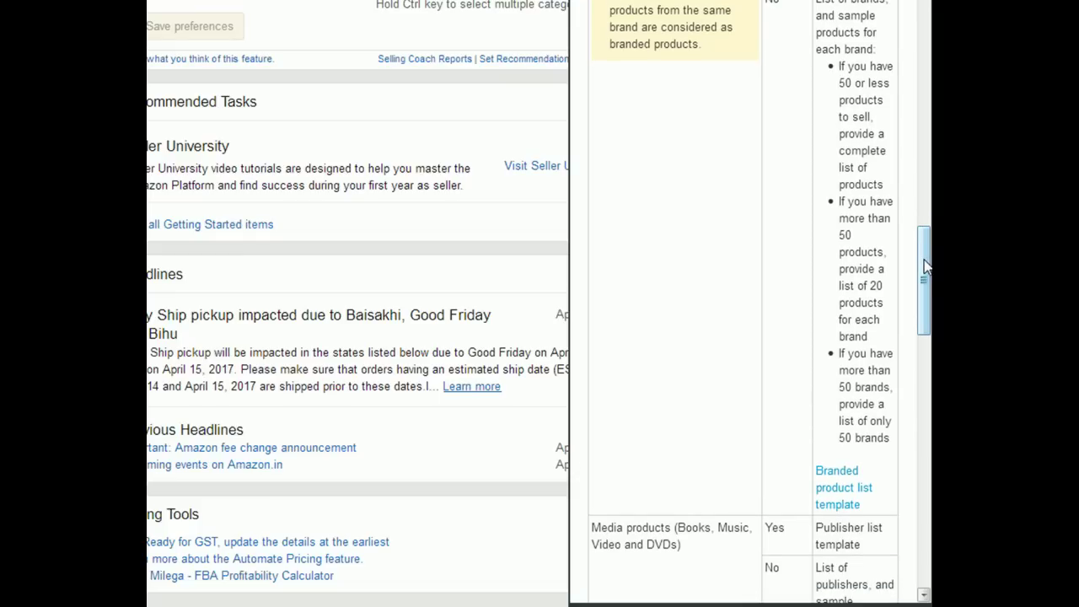
scroll(924, 266, down, 4)
scroll(924, 266, down, 3)
scroll(927, 425, down, 2)
scroll(927, 426, down, 2)
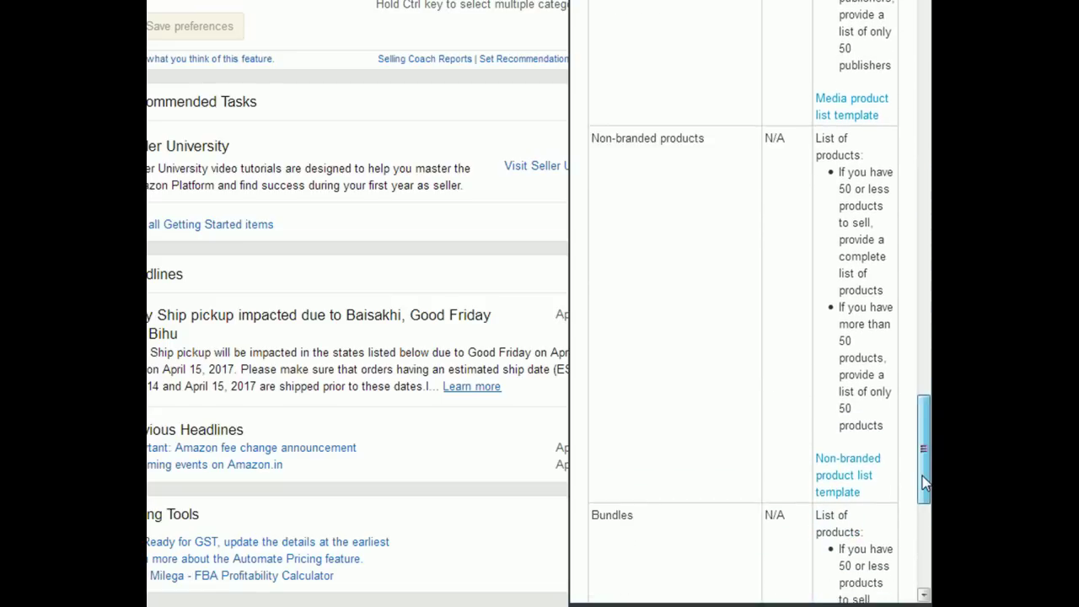
scroll(924, 482, down, 2)
scroll(925, 515, down, 3)
scroll(926, 532, down, 1)
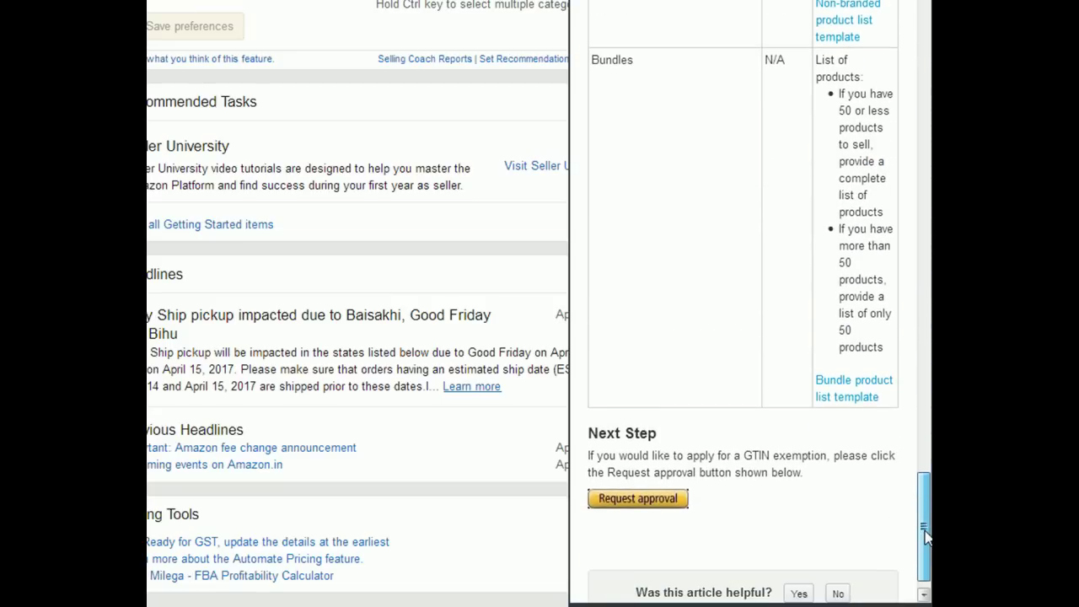
Step: Request approval for a GTIN exemption and set the product type on the request form to Non-branded products
click(641, 468)
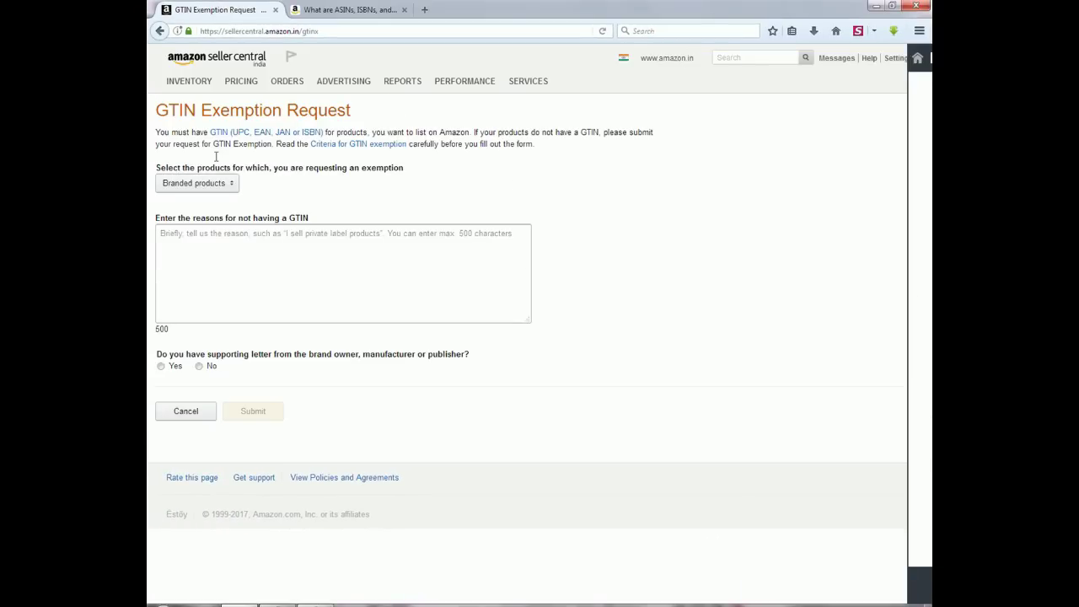
click(925, 59)
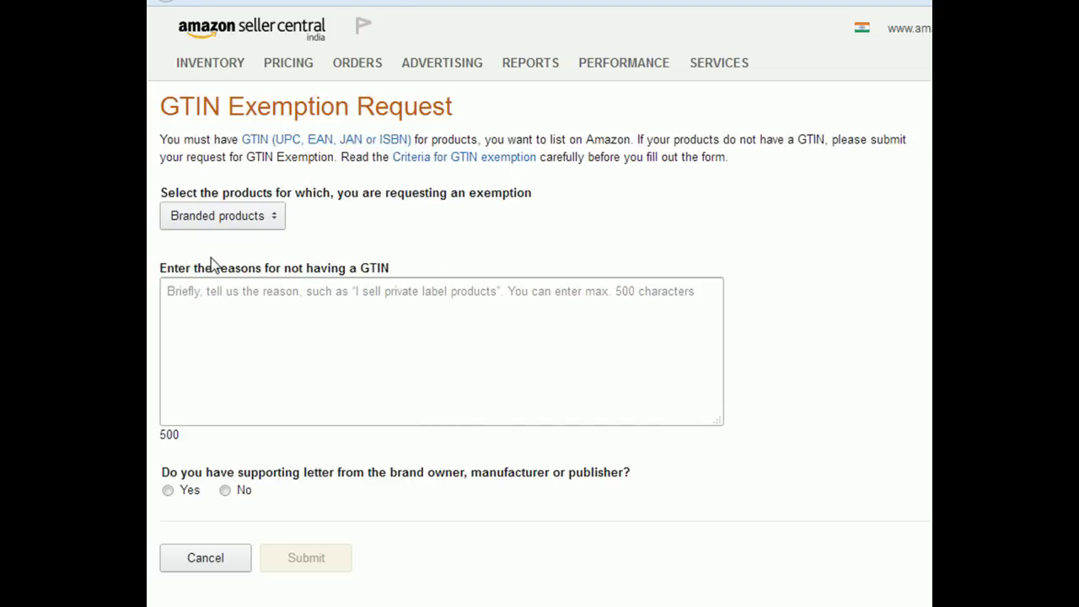
click(255, 221)
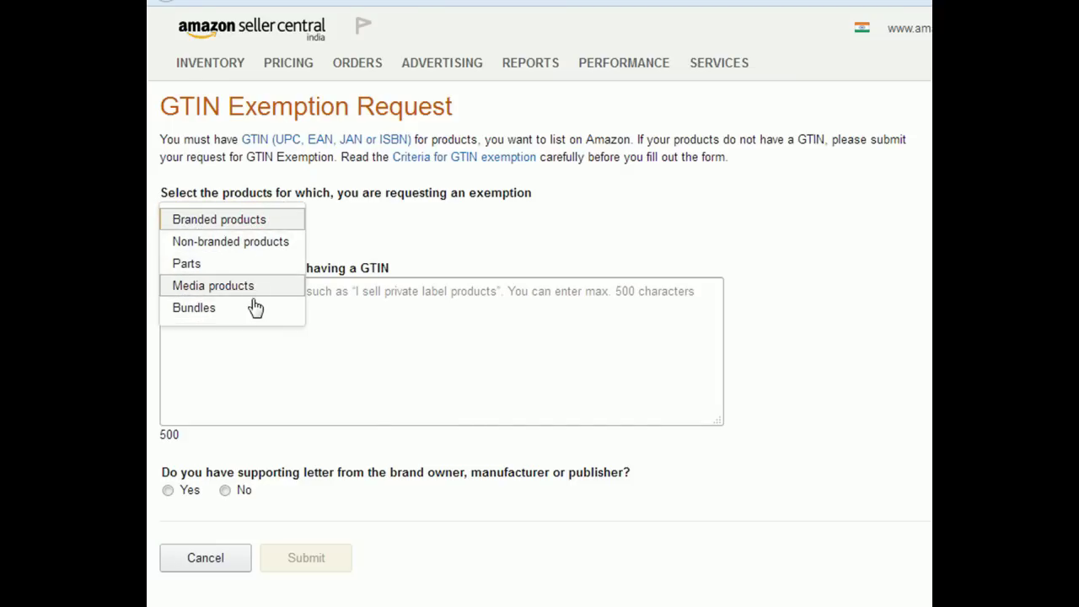
click(286, 241)
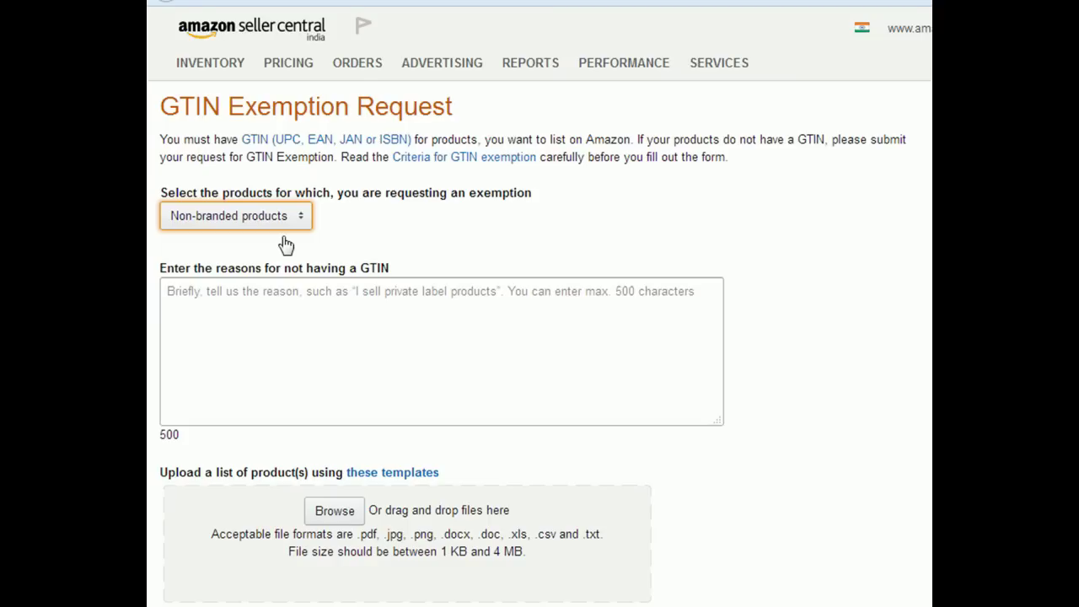
key(Tab)
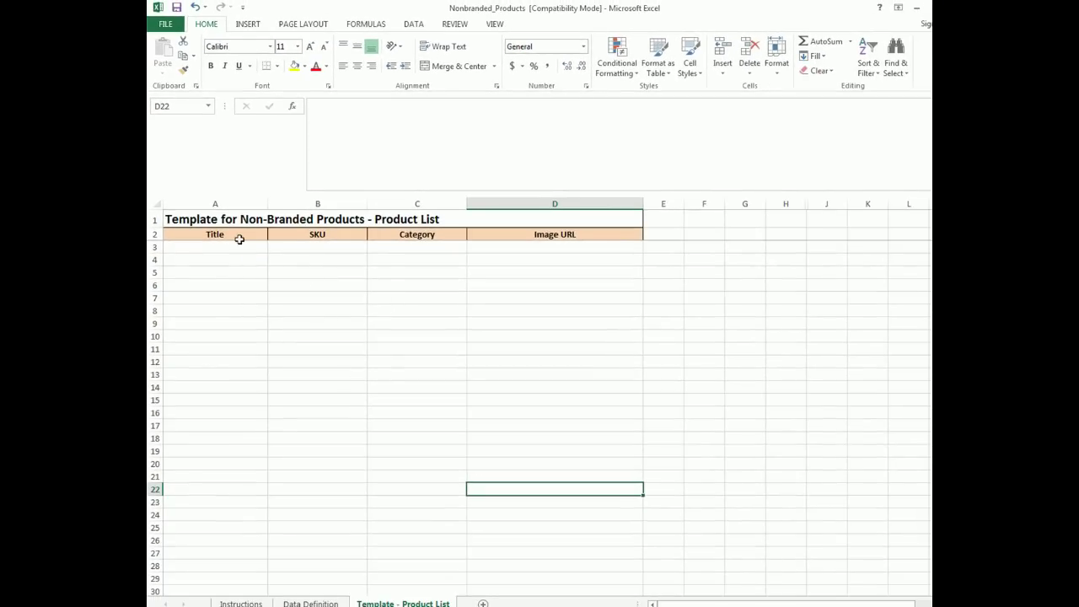
Step: Examine the Title, SKU, Category and Image URL columns of the Nonbranded_Products template and open its Instructions sheet
double_click(239, 237)
click(357, 239)
click(405, 239)
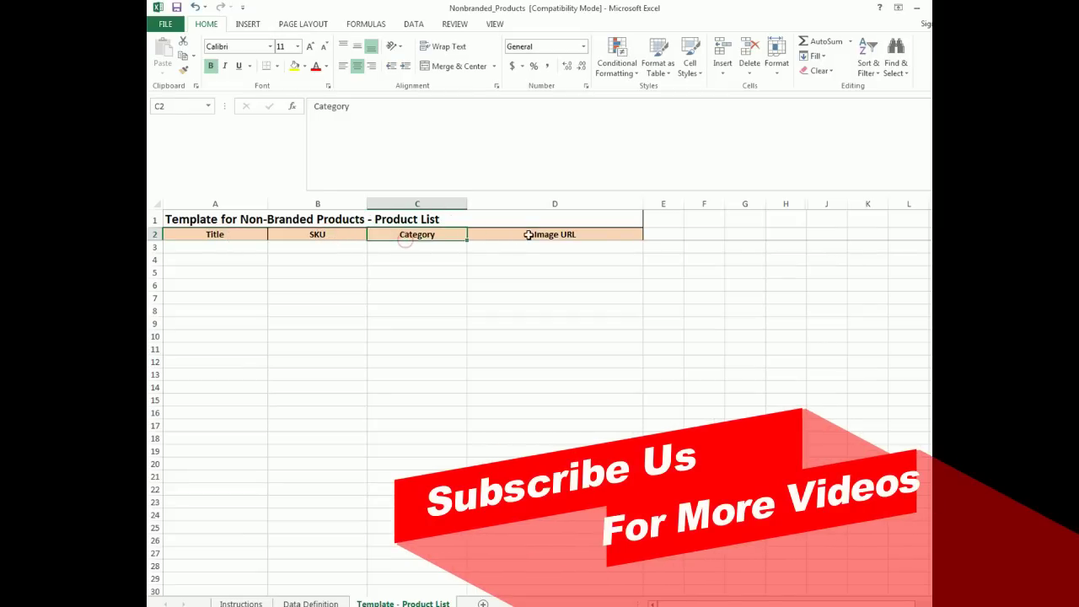
click(531, 236)
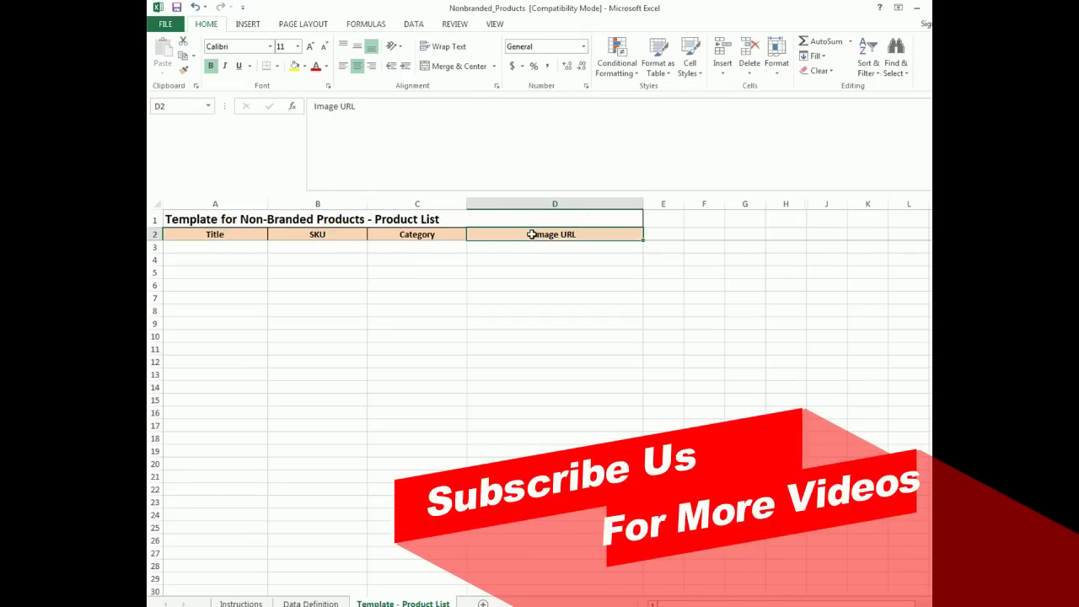
click(242, 604)
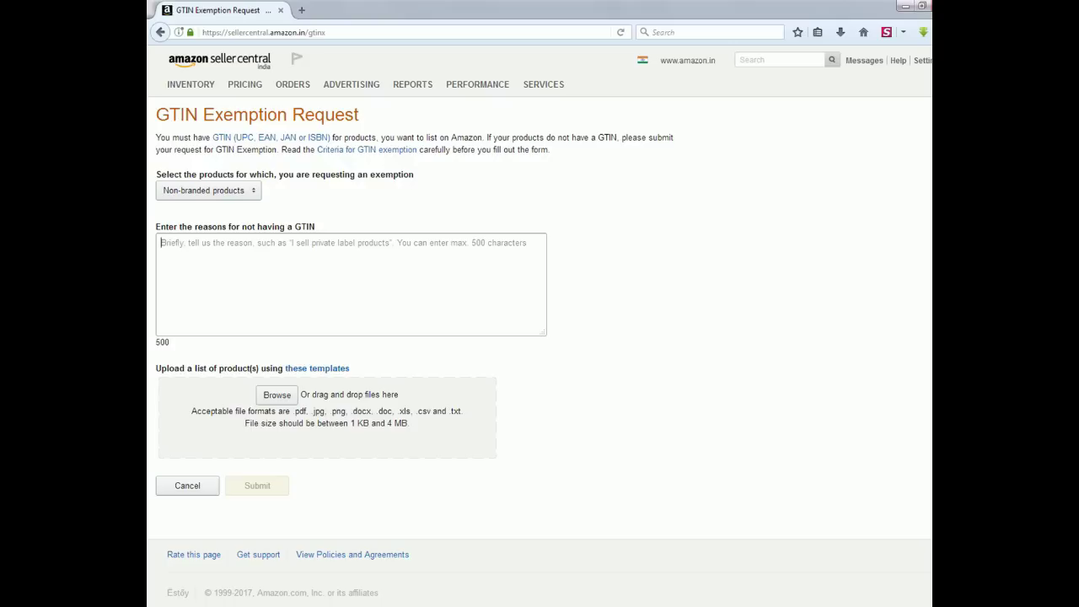
click(181, 268)
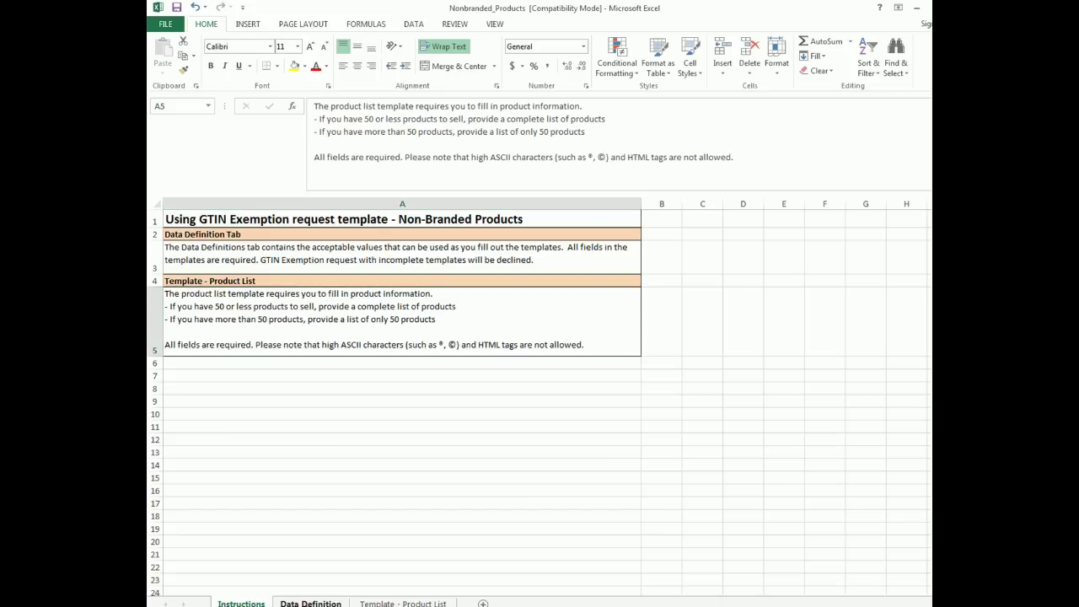
Step: Review the SKU, Title, Category and Image URL definitions on the Data Definition sheet, including the accepted Image URL values
click(308, 602)
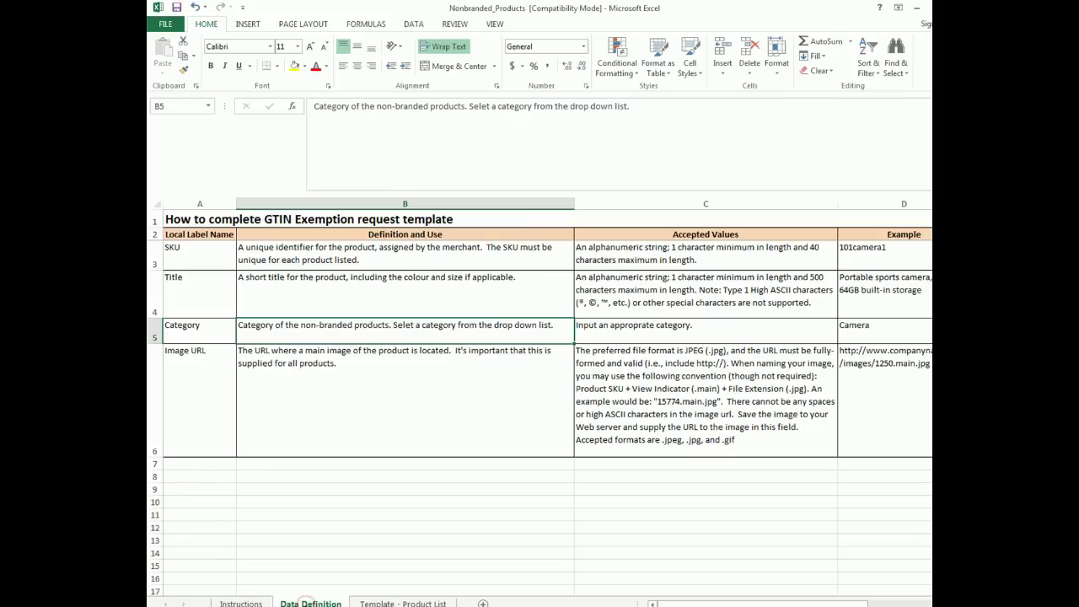
double_click(173, 257)
double_click(392, 259)
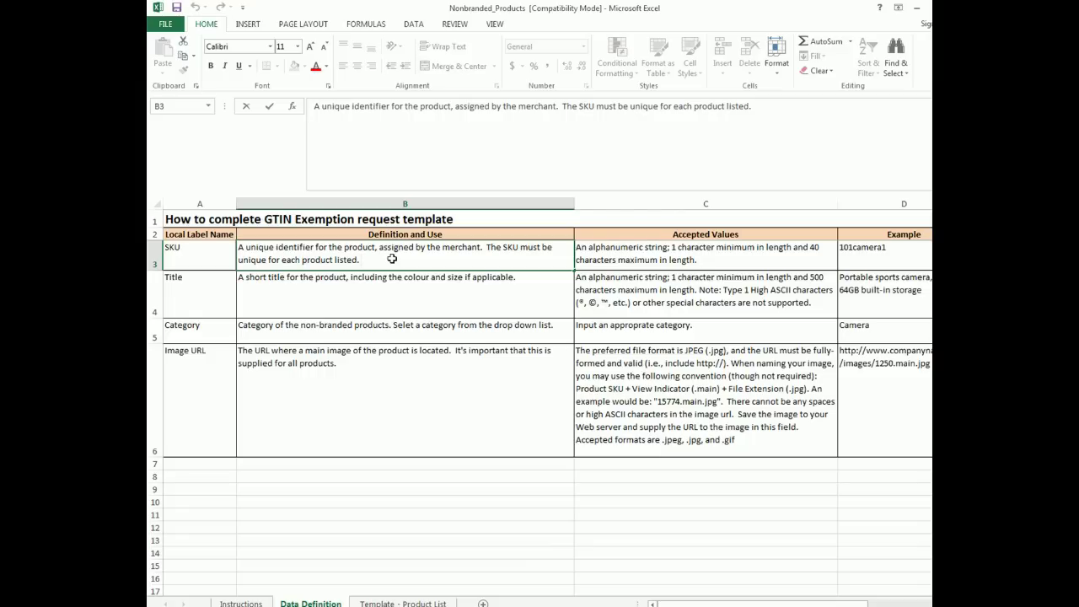
click(297, 290)
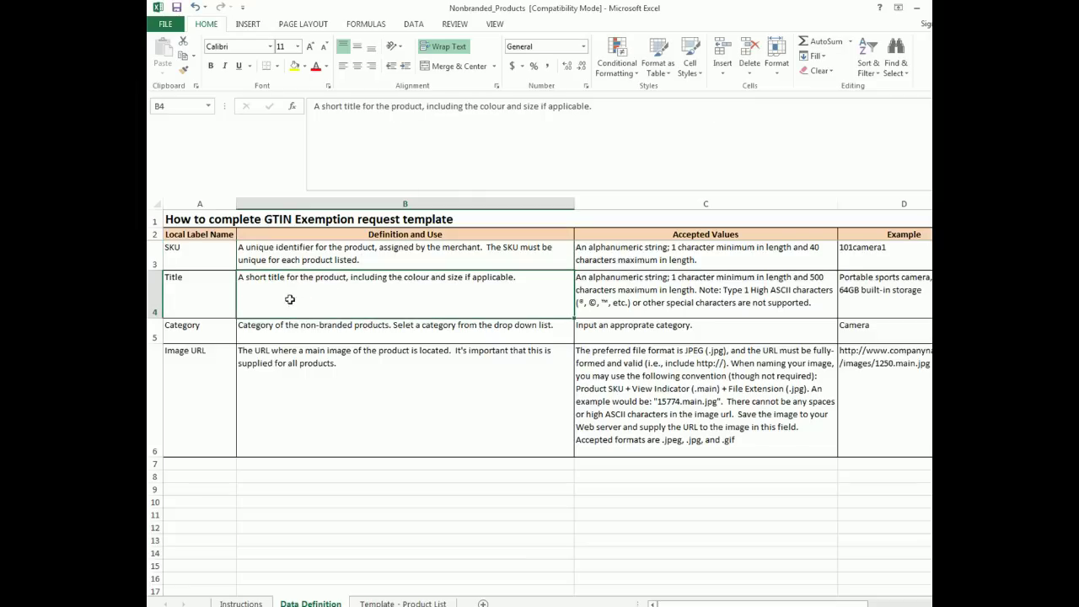
click(207, 328)
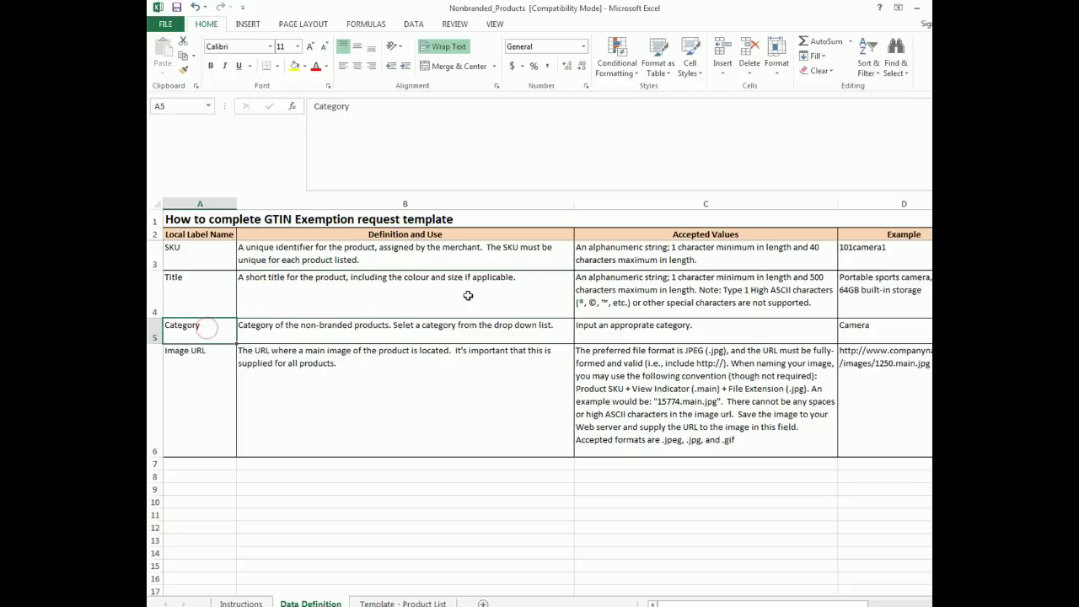
click(363, 333)
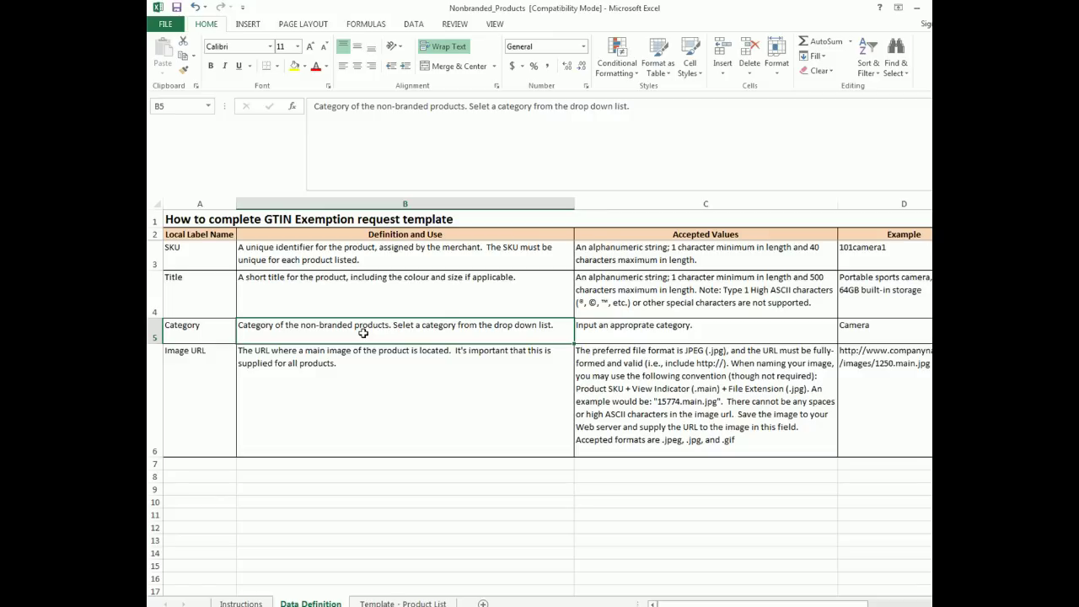
click(210, 379)
click(555, 386)
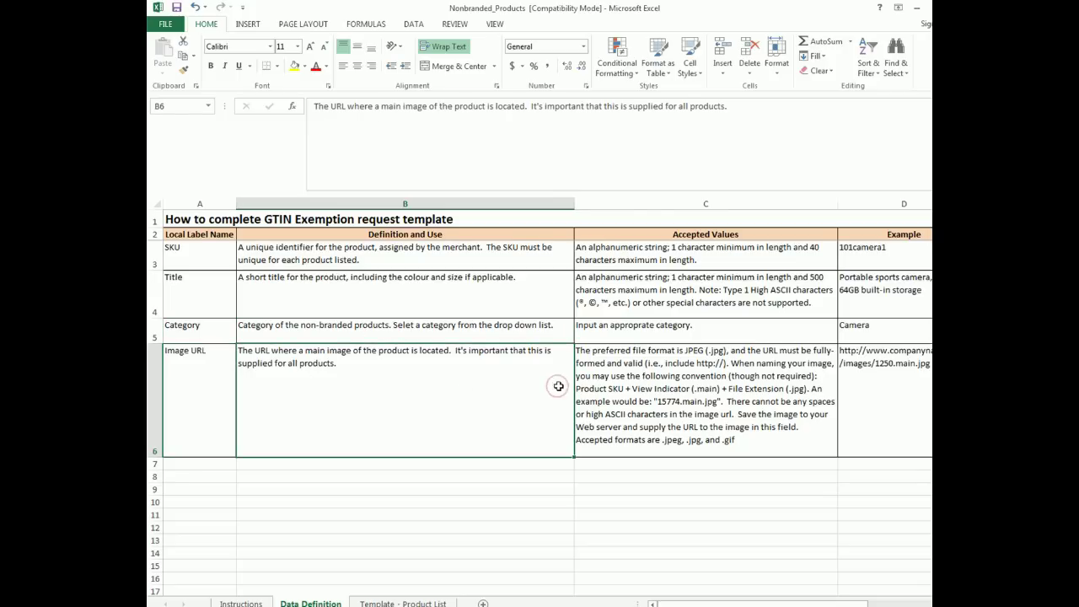
click(708, 384)
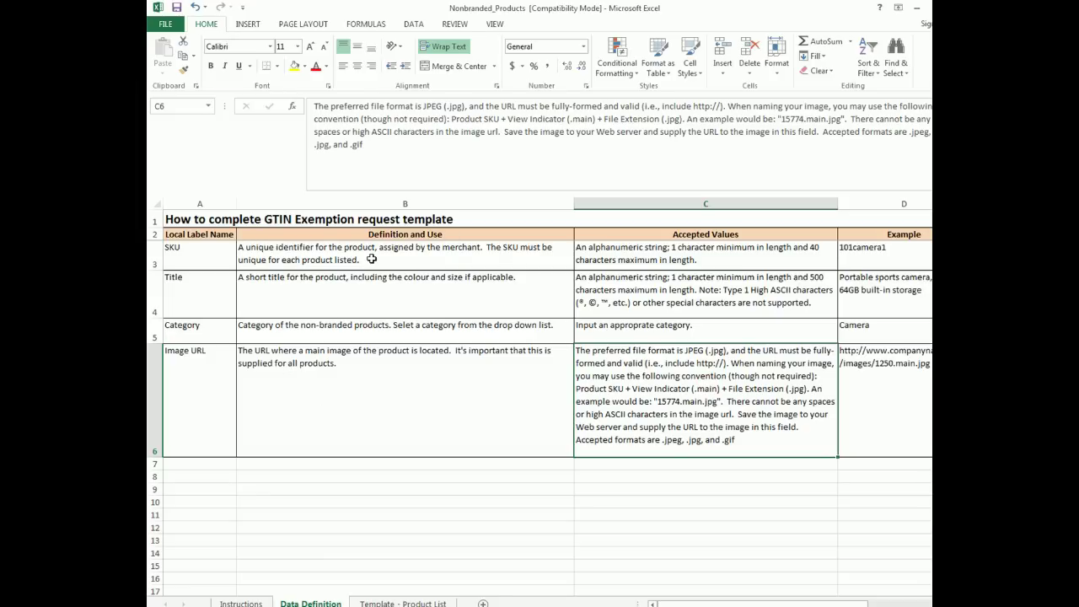
Step: Open the Template - Product List sheet and look at the Title and SKU cells of the first product row
click(402, 604)
click(233, 249)
drag(308, 278, 373, 278)
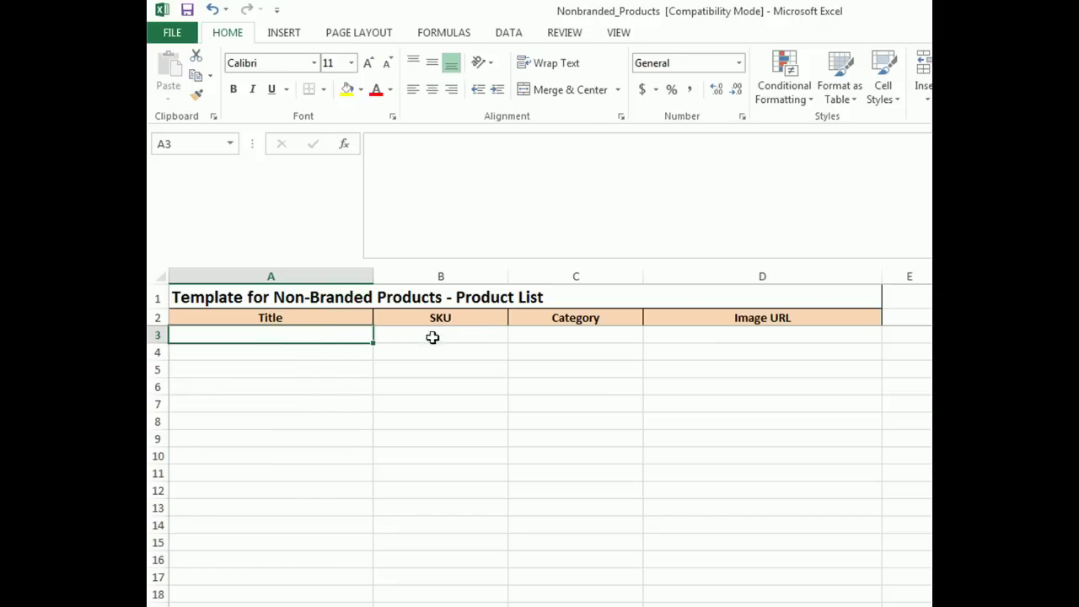
click(469, 332)
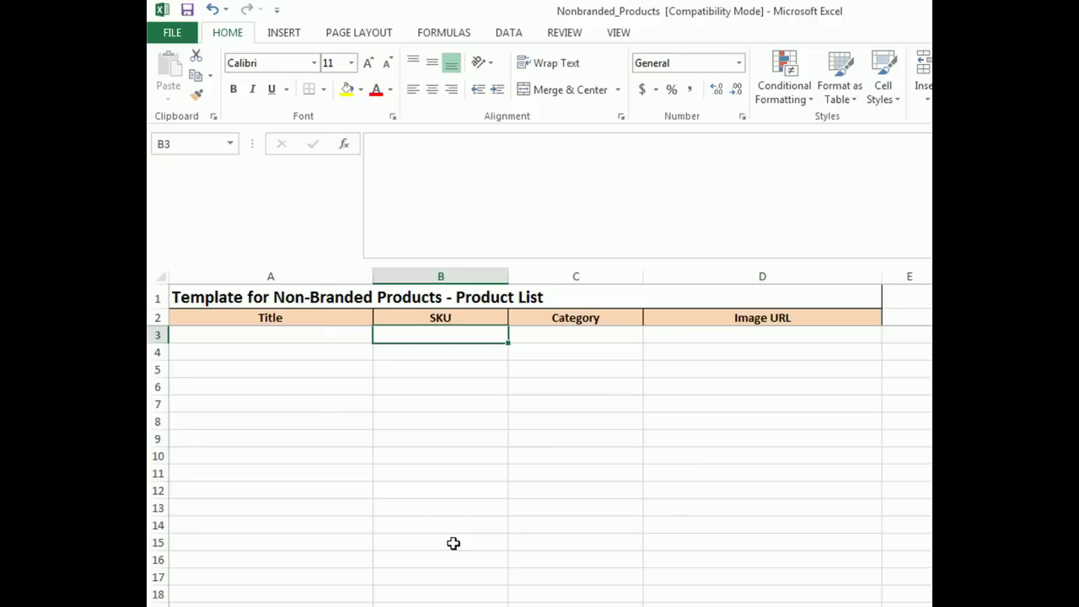
Step: Set the Category of the first product row, cell C3, to Jewelry
click(633, 321)
click(632, 333)
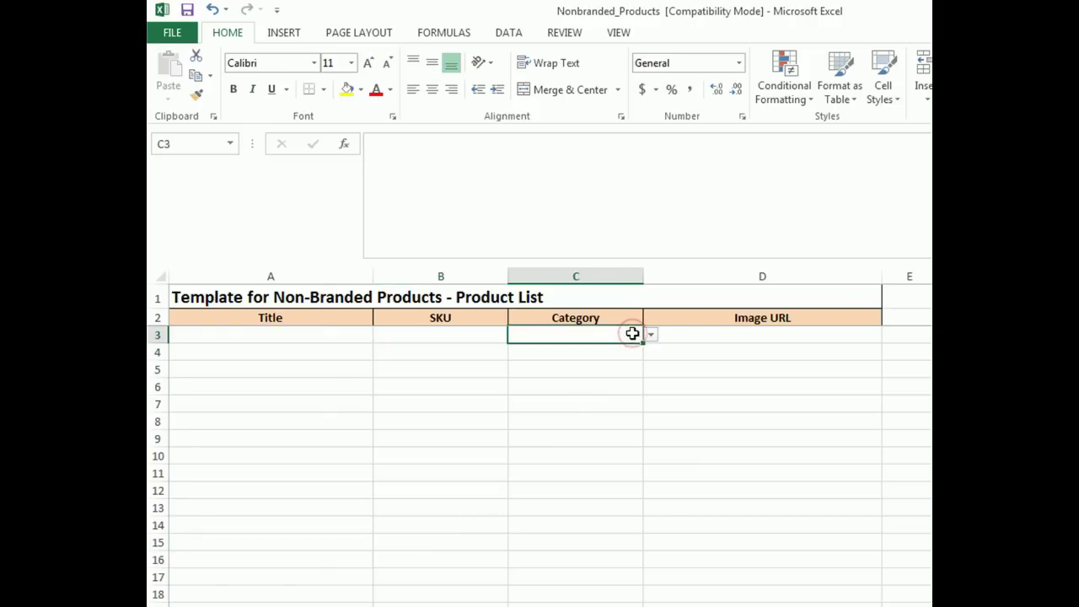
click(652, 335)
mouse_move(650, 365)
mouse_down()
mouse_move(652, 431)
mouse_move(650, 362)
mouse_up()
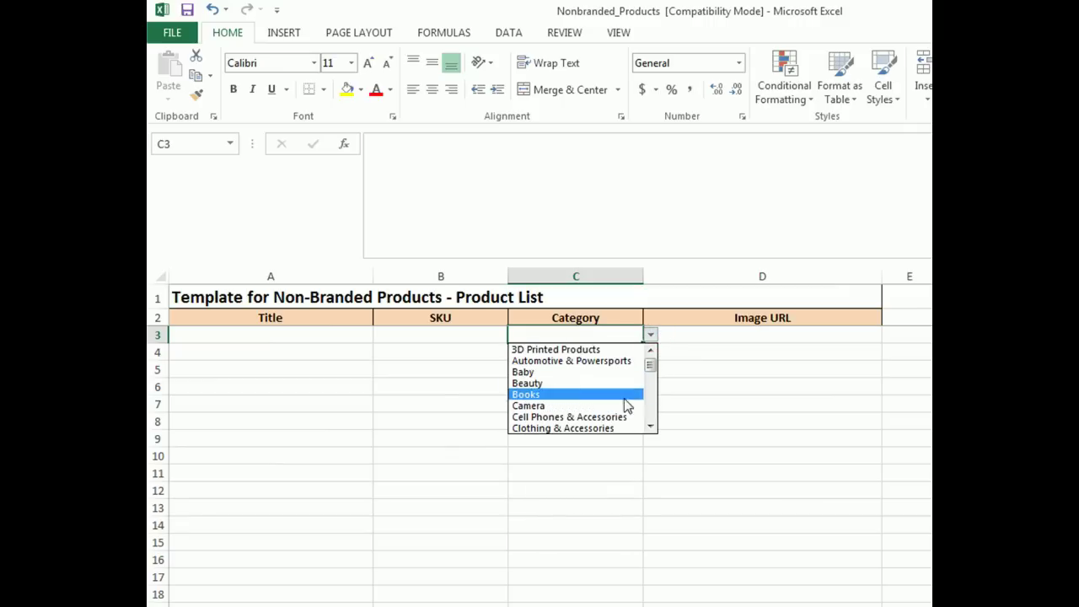
click(652, 427)
click(653, 426)
click(653, 426)
click(653, 427)
click(653, 427)
click(653, 427)
click(652, 427)
click(652, 427)
click(652, 427)
click(652, 427)
click(652, 427)
click(652, 426)
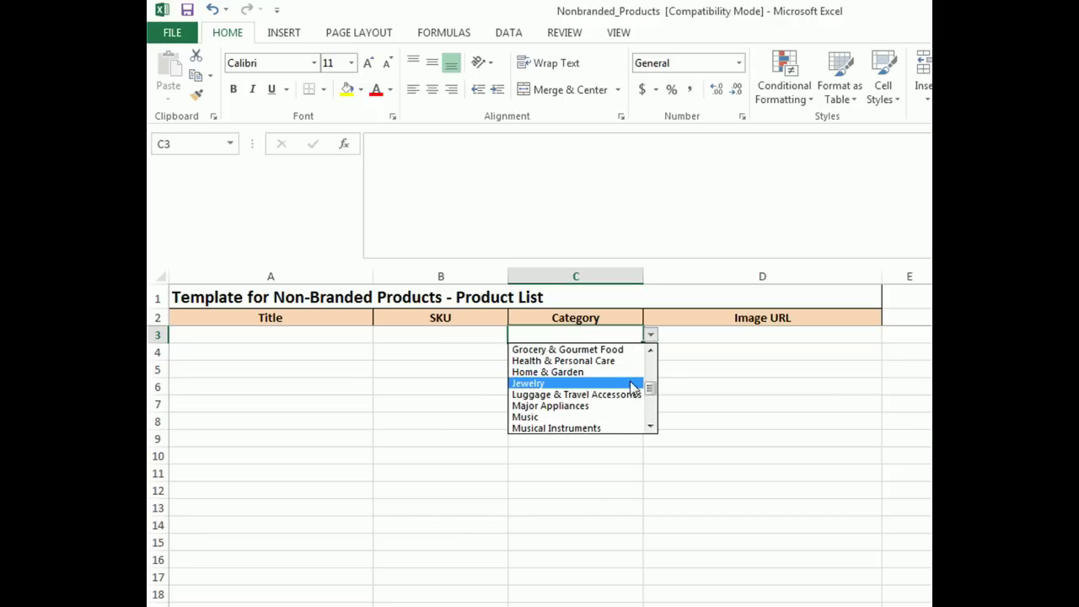
click(634, 384)
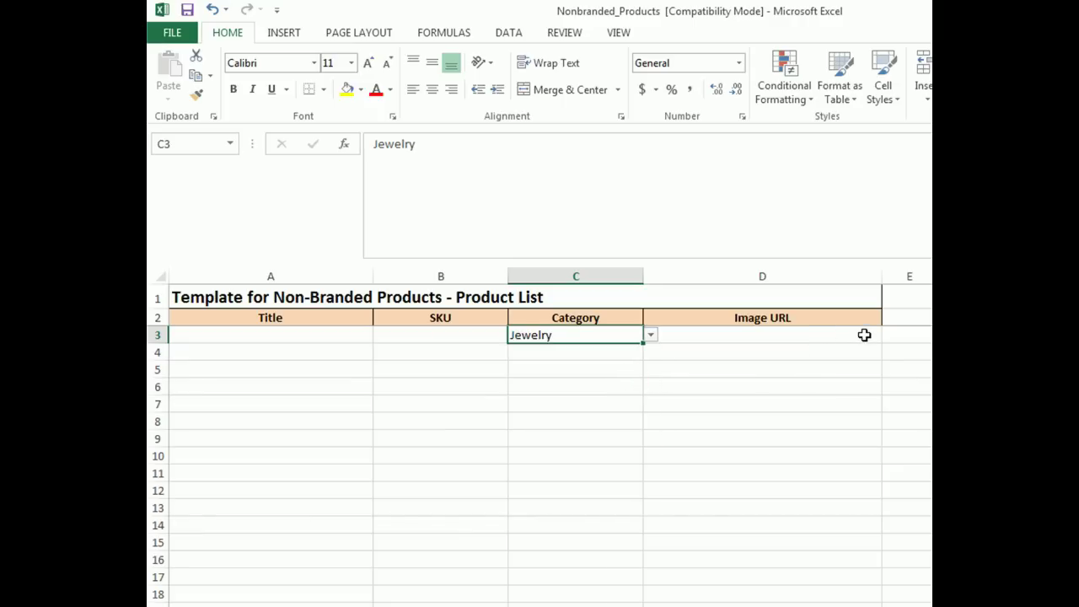
Step: Switch to the GTIN Exemption Request form in the browser and upload the Nonbranded_Products file as the product list
drag(863, 334, 843, 490)
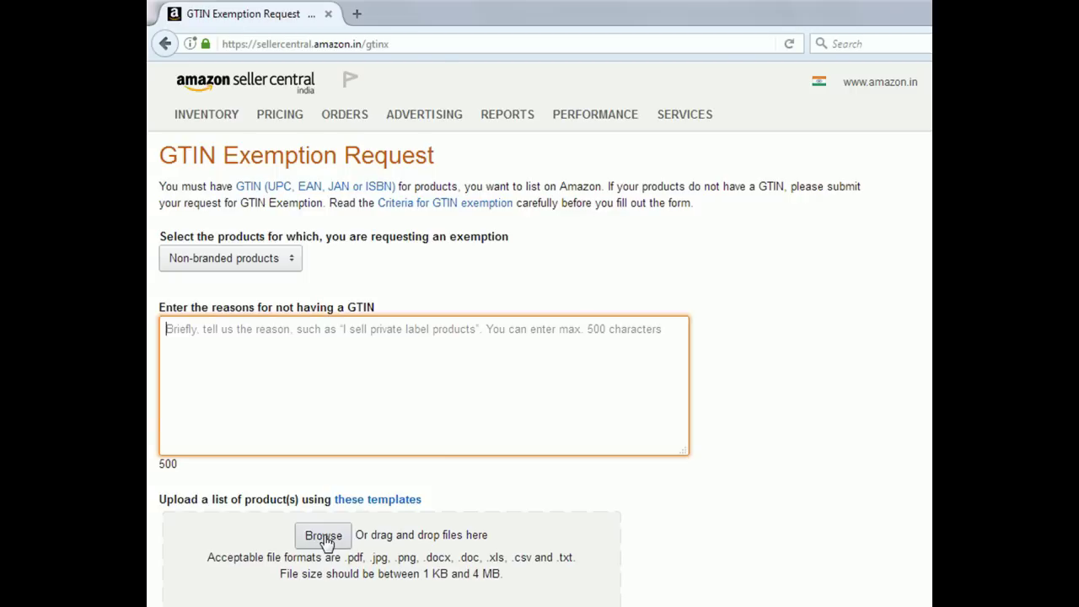
click(321, 535)
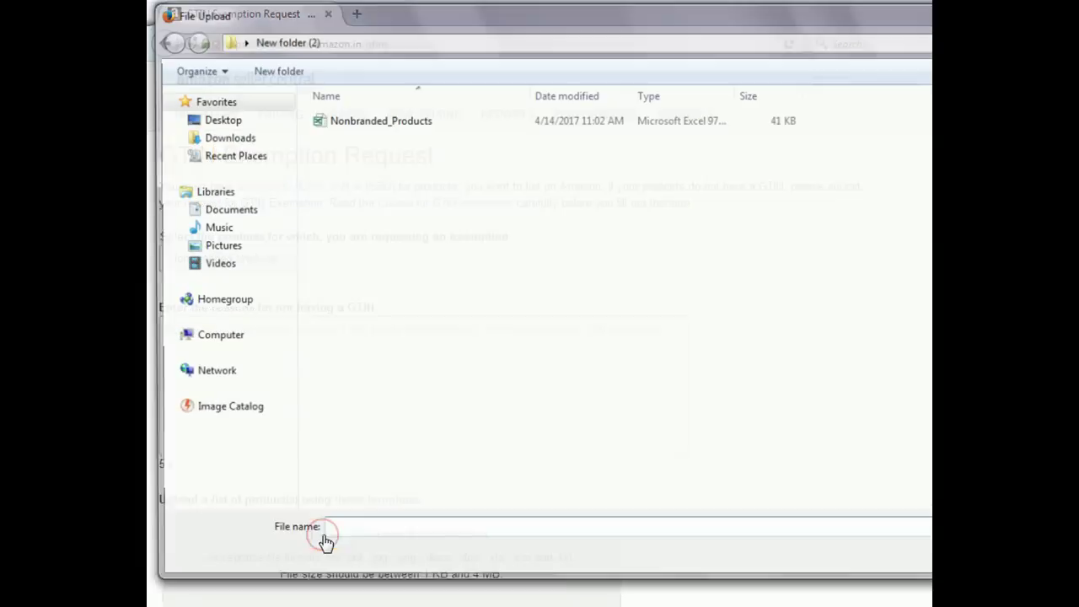
double_click(423, 125)
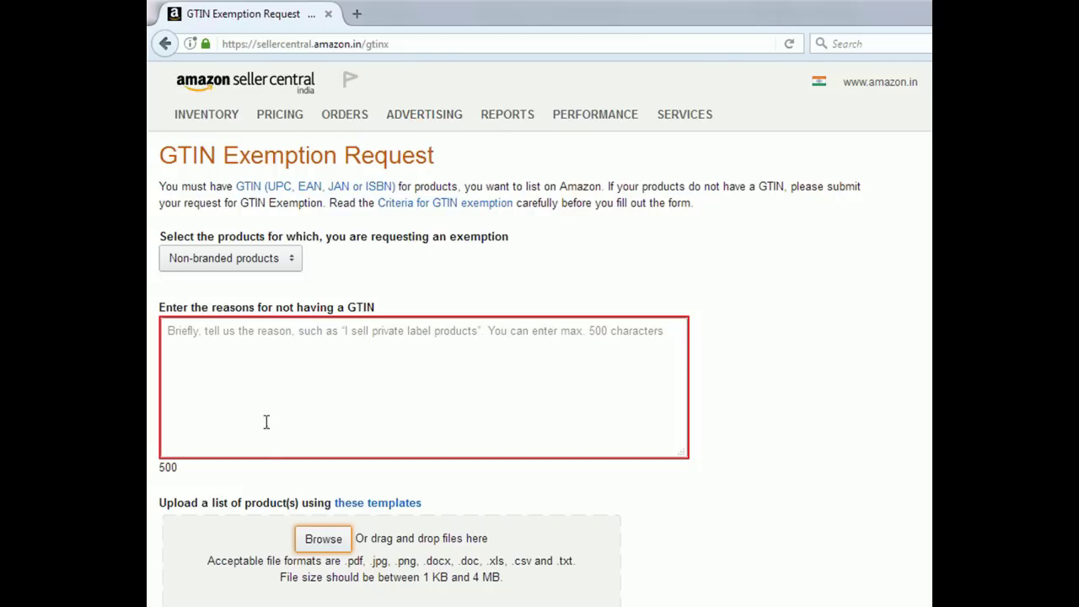
Step: Begin the reasons for not having a GTIN with "Hi Amazon," and "We need to list 500 Products. We do not have GTIN for our products."
click(307, 337)
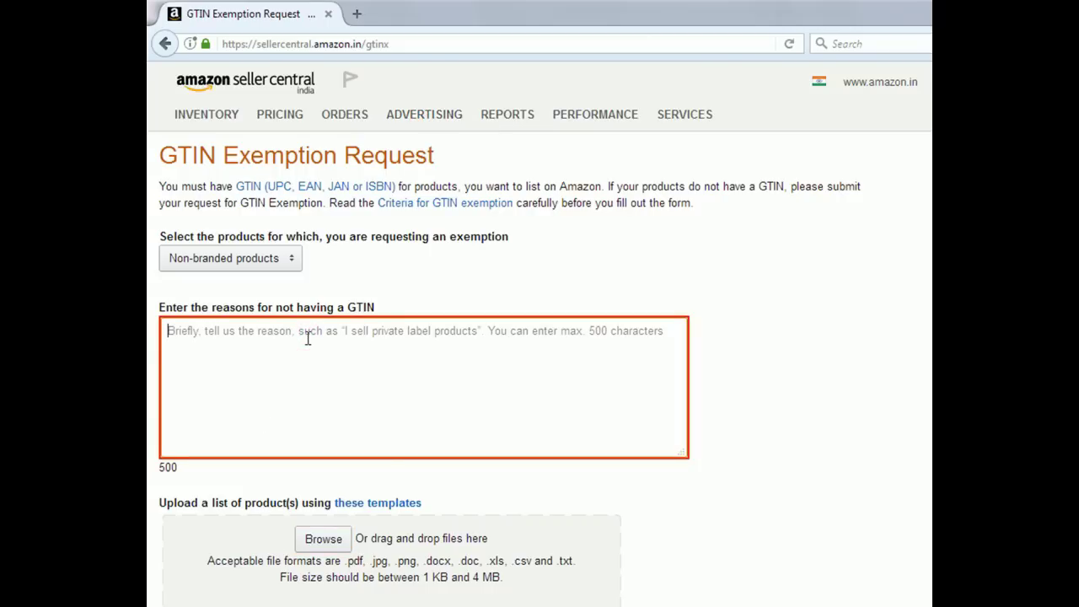
text(Hi )
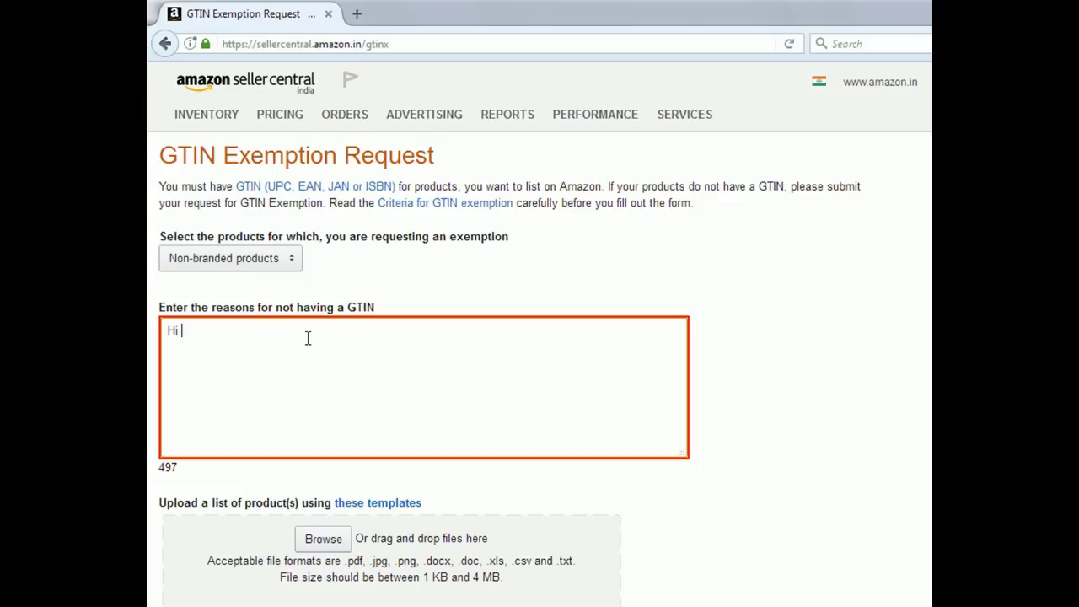
text(Amazon)
key(BackSpace)
text(n)
key(BackSpace)
text(need )
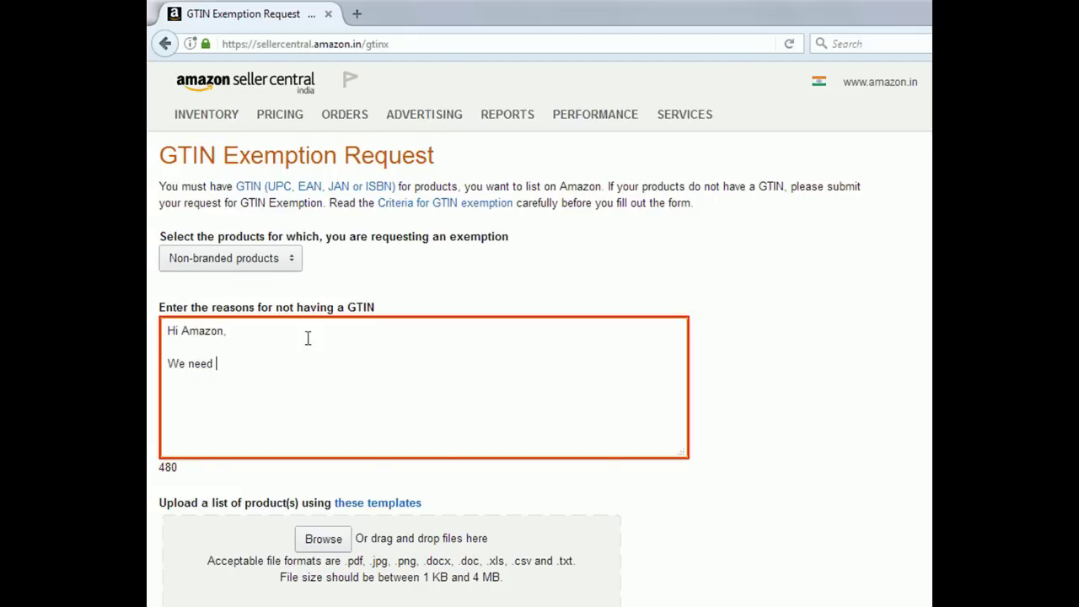
text(to list 500 Products)
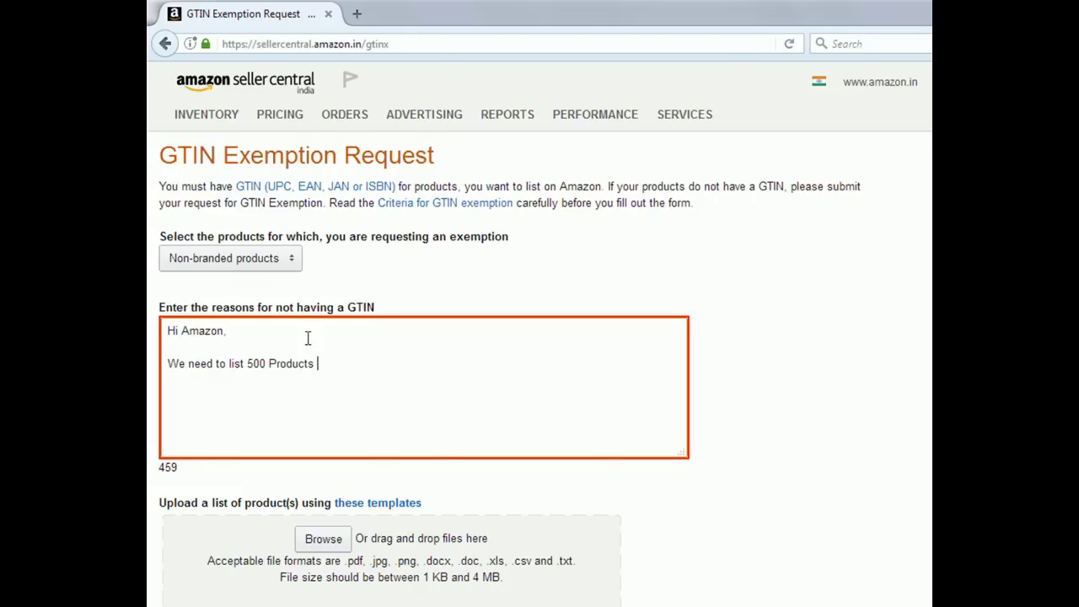
key(BackSpace)
text(. We do not have )
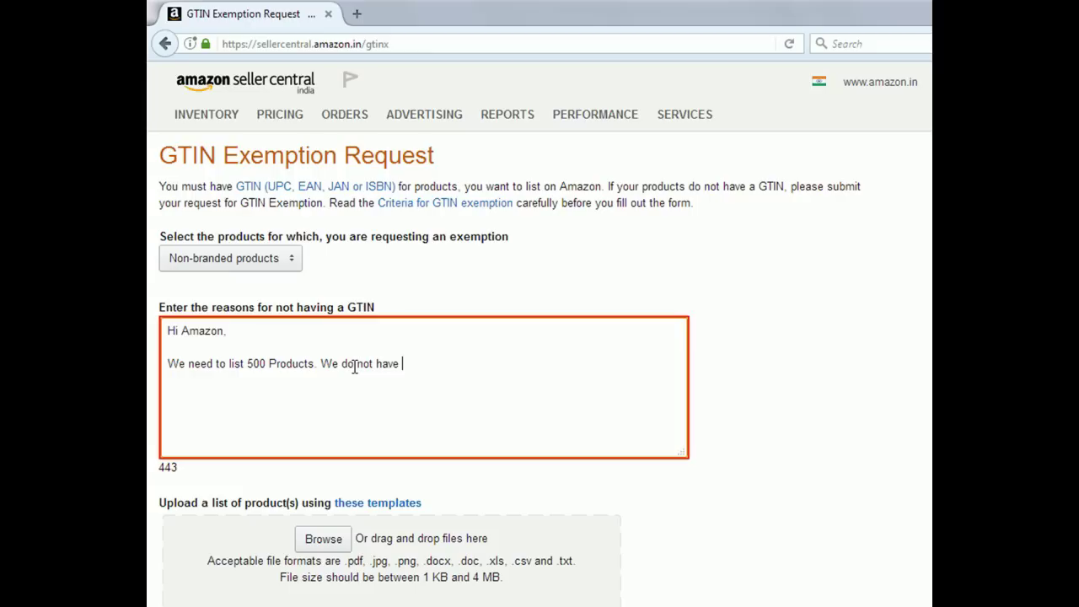
text(GTIN for our products.)
Step: Add the paragraph "We are requesting you to please provide GTIN Exemption for our products." to the reasons and submit the exemption request
key(Return)
key(Return)
text(We are requesting you to please provide)
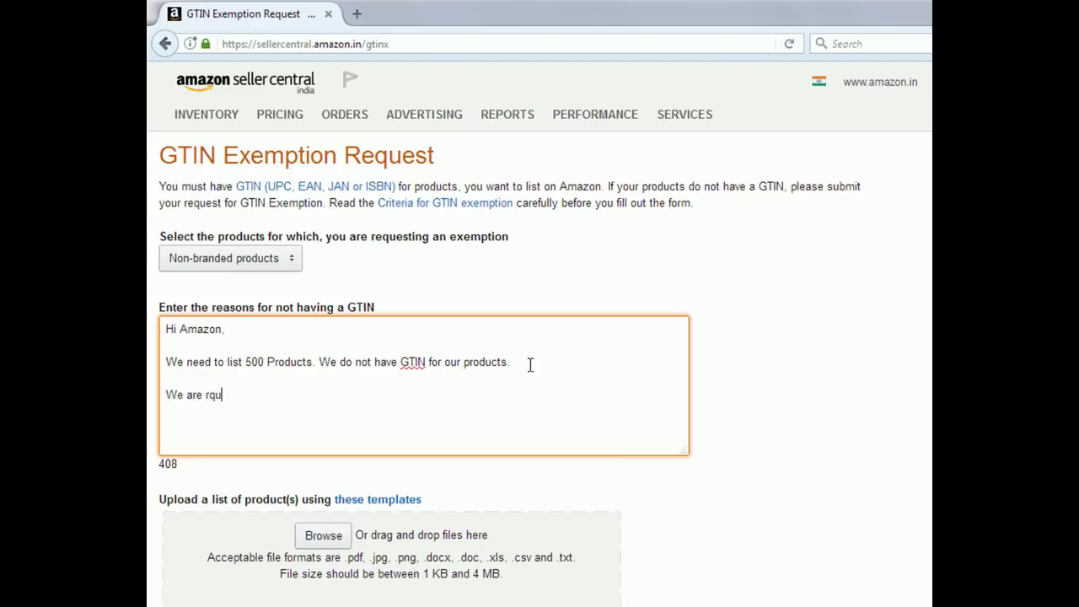
text( GTIN Exemption for our products.)
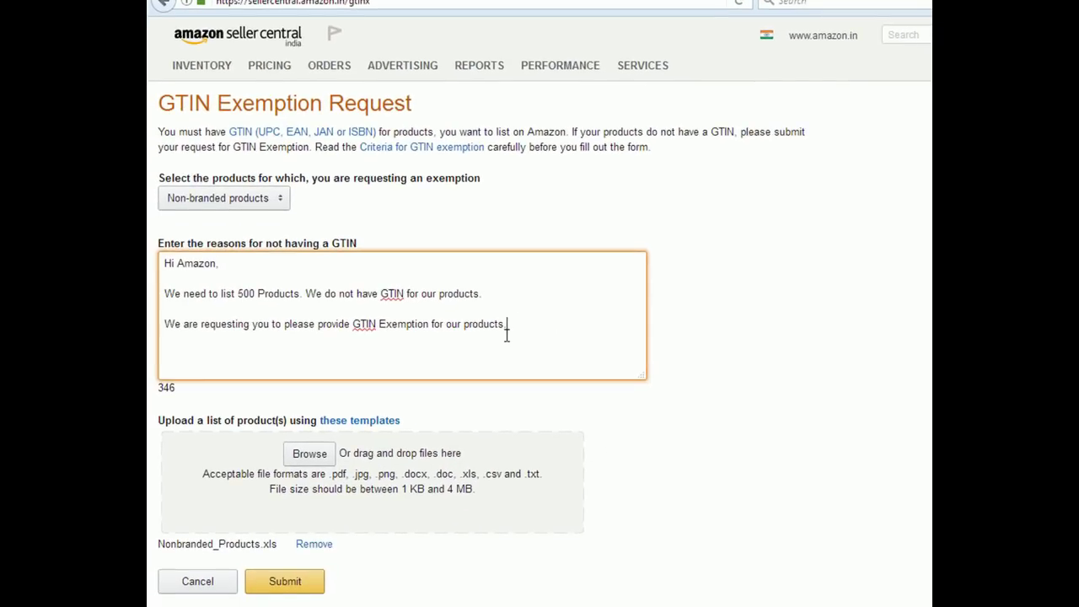
click(283, 584)
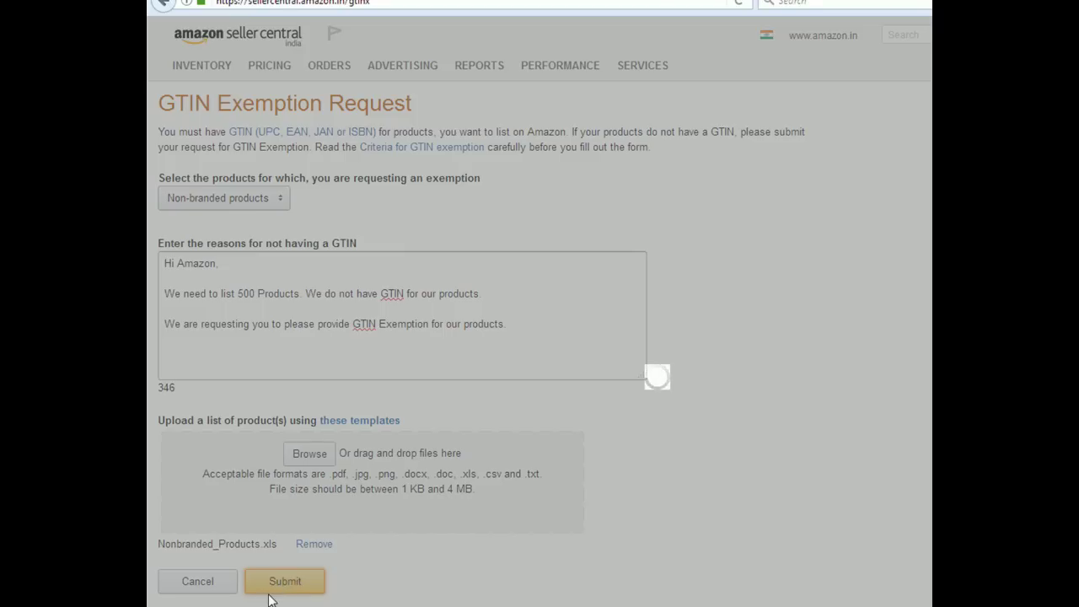